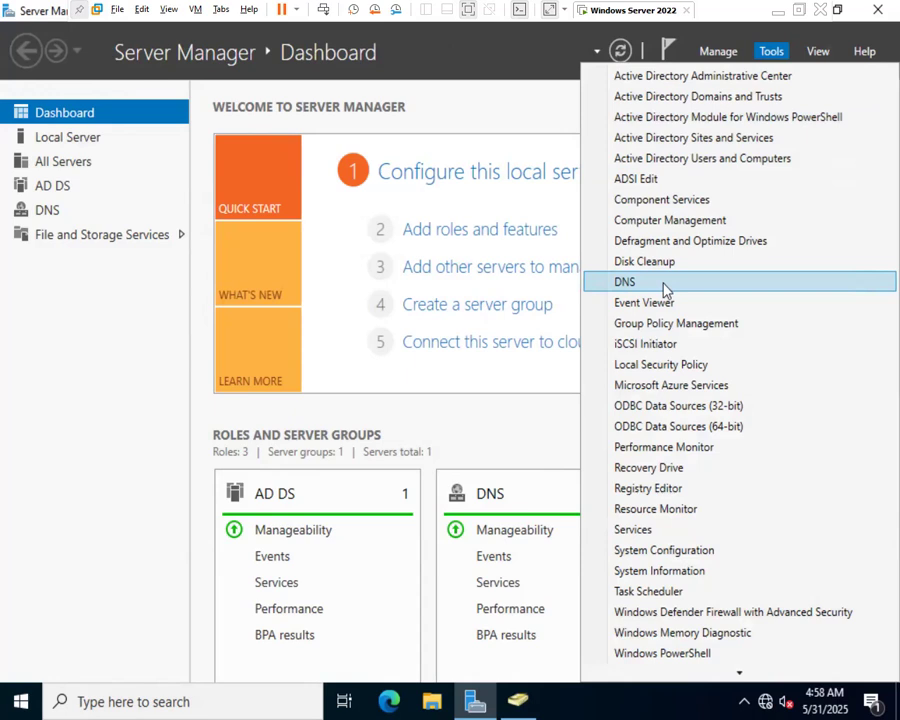
# - Start removing roles from the server in the pool and deselect Active Directory Domain Services together with its dependent features and management tools
pyautogui.click(722, 52)
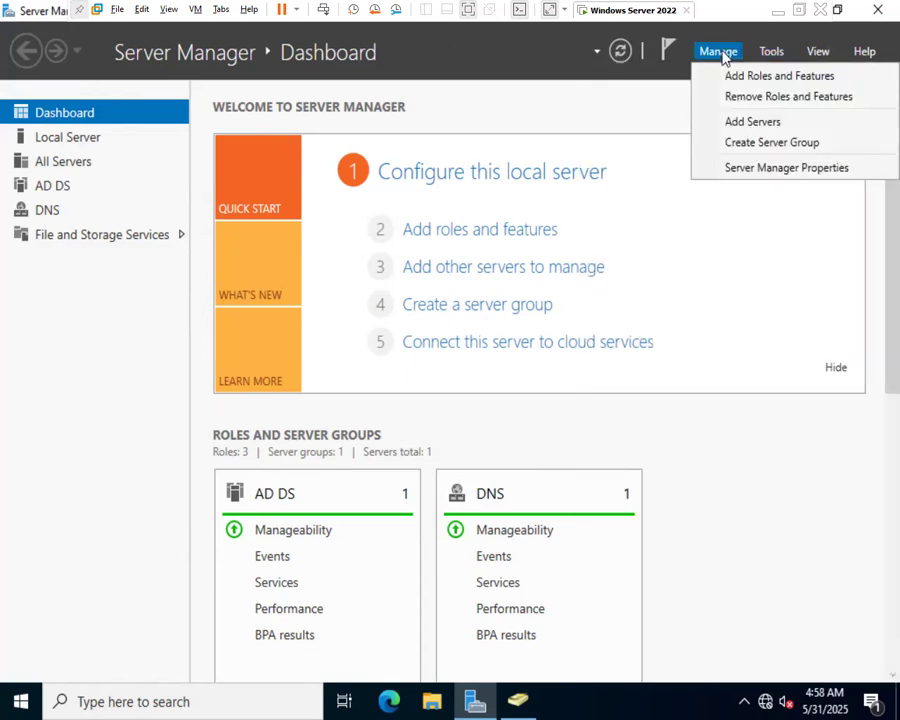
pyautogui.click(861, 97)
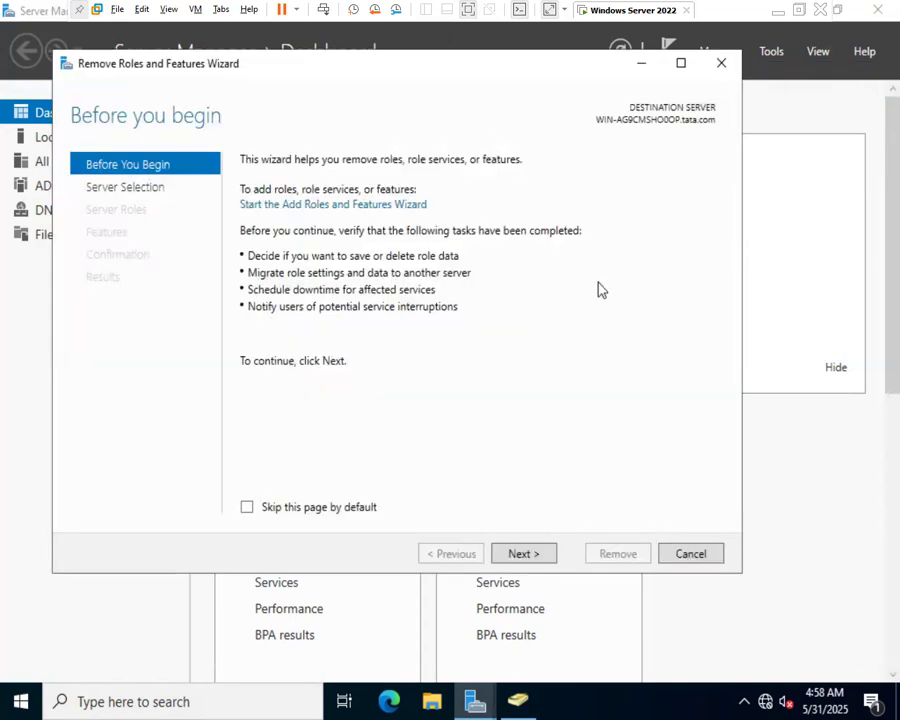
pyautogui.moveTo(404, 70); pyautogui.dragTo(471, 150)
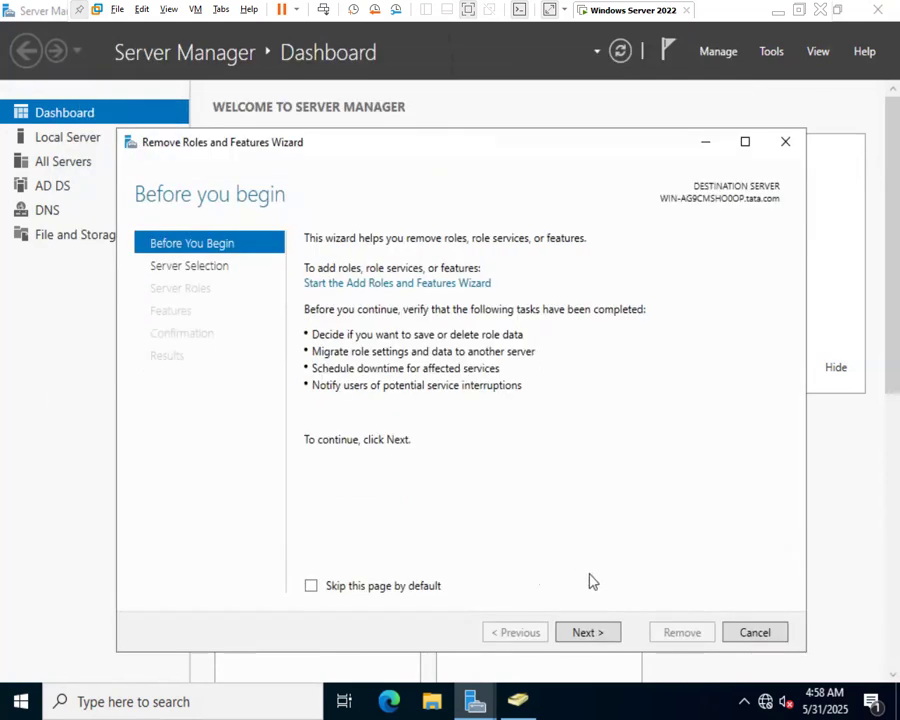
pyautogui.click(607, 633)
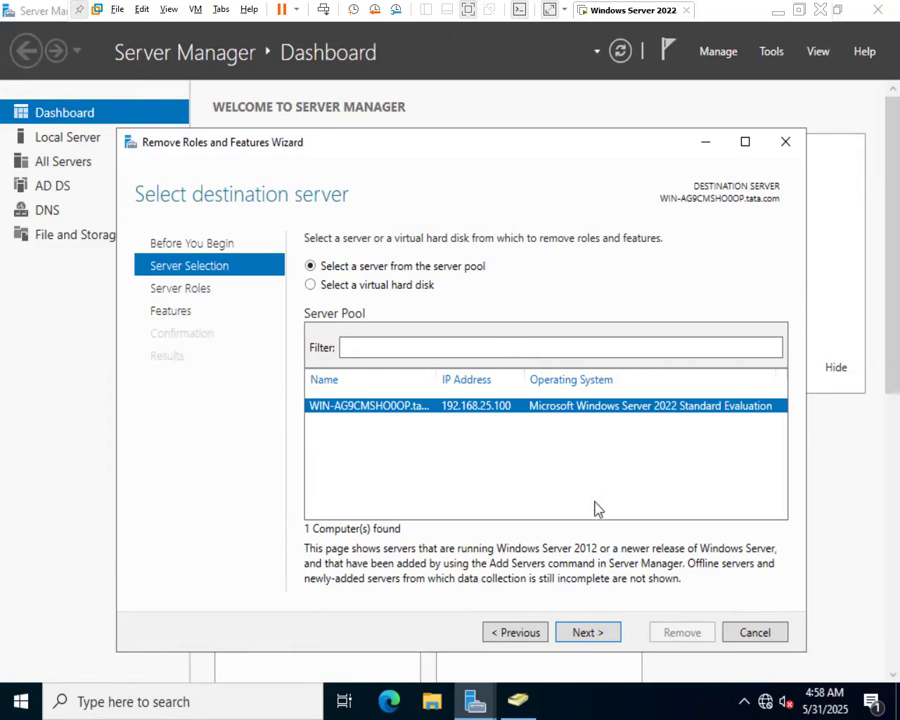
pyautogui.click(590, 633)
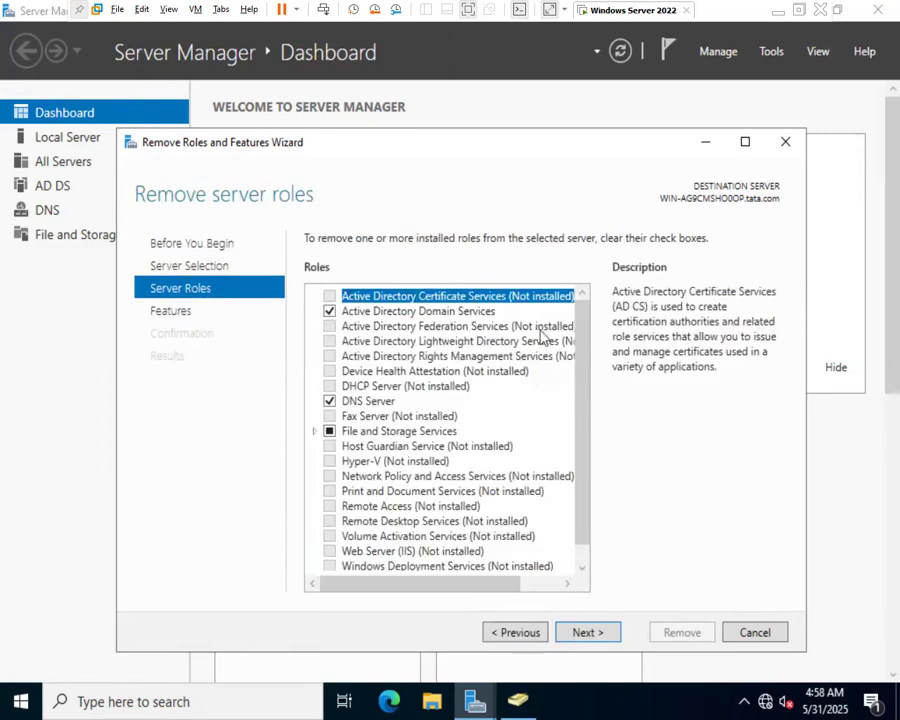
pyautogui.click(330, 312)
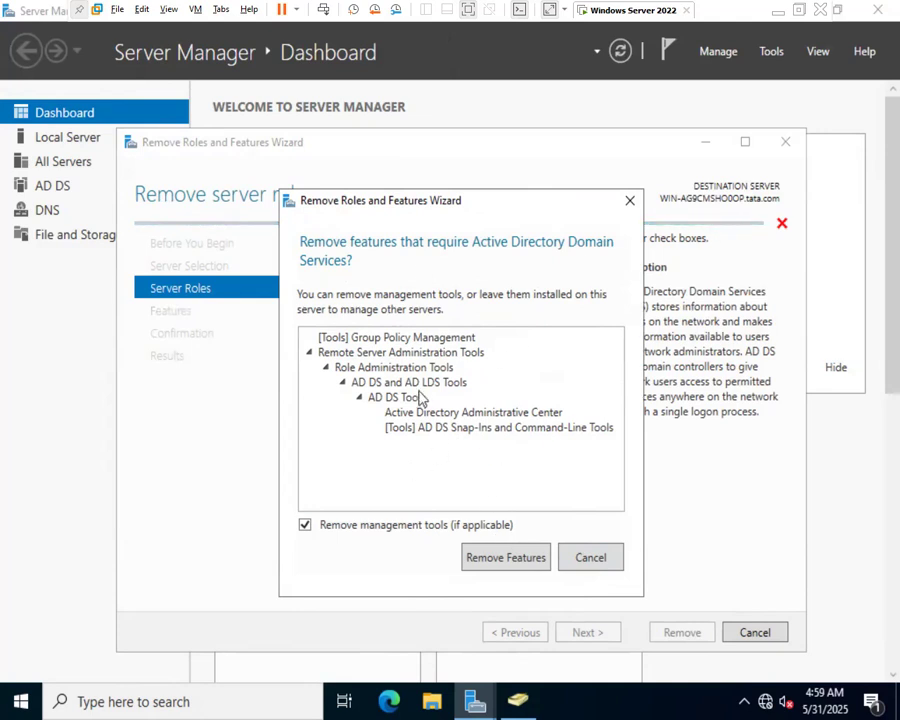
pyautogui.click(504, 557)
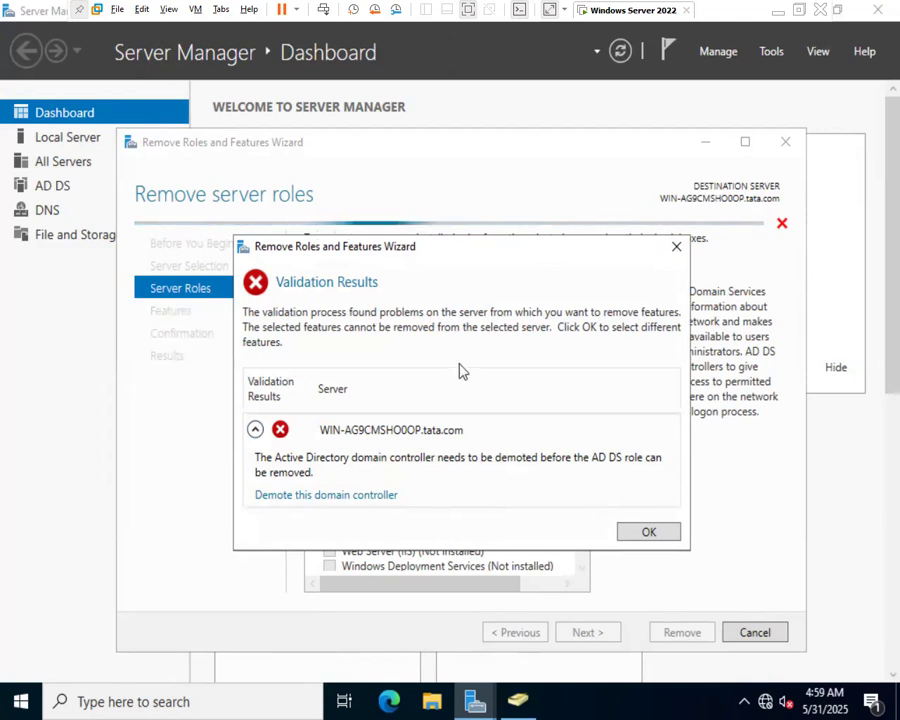
# - Start demoting this domain controller, force its removal, and agree to proceed with removal despite the roles it hosts
pyautogui.click(311, 499)
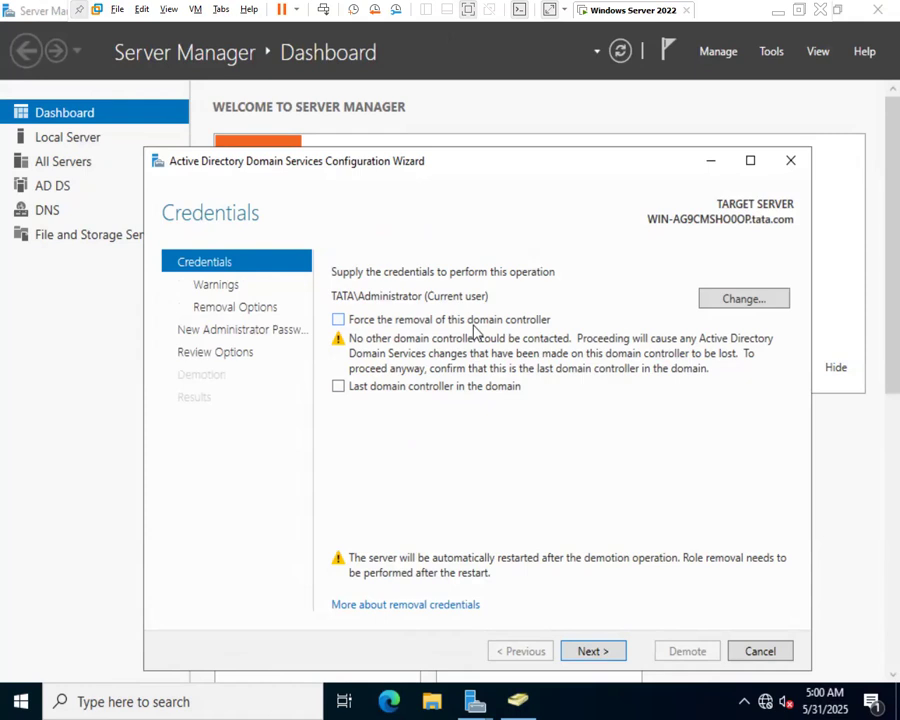
pyautogui.click(338, 390)
pyautogui.click(340, 319)
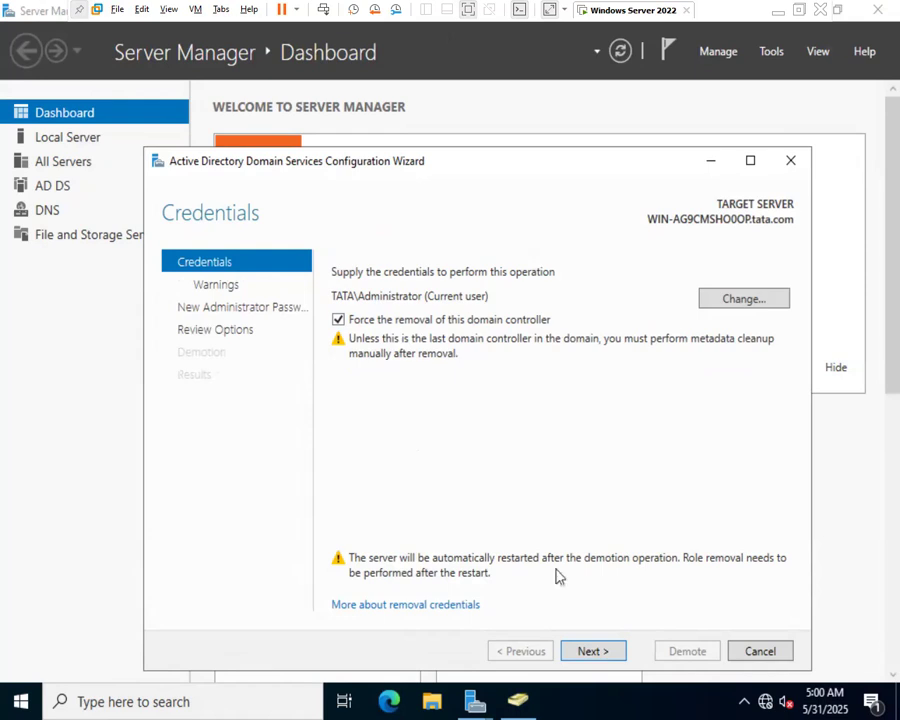
pyautogui.click(604, 650)
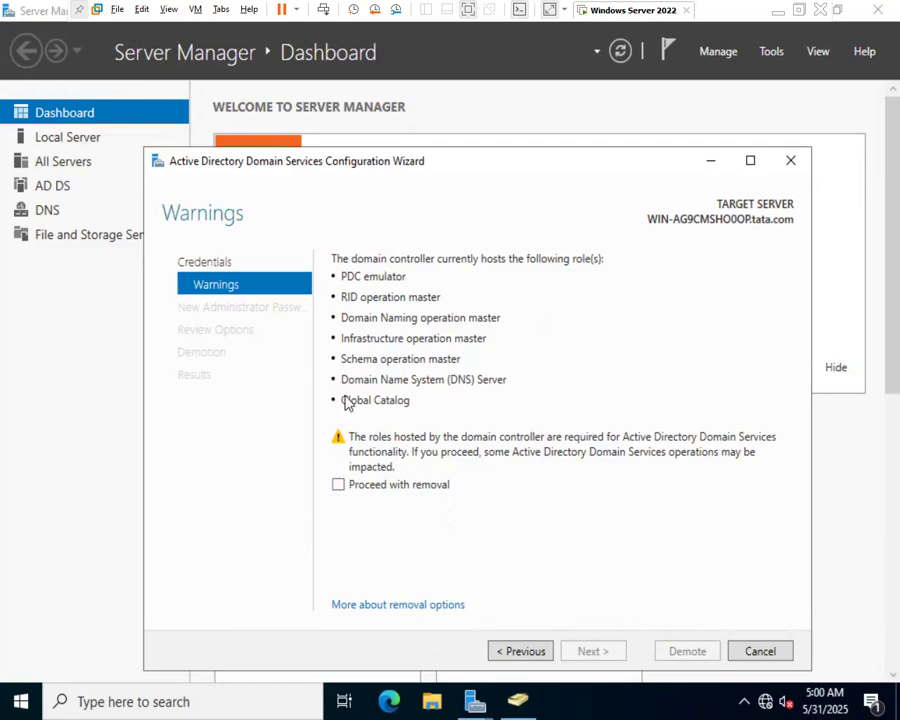
pyautogui.click(338, 485)
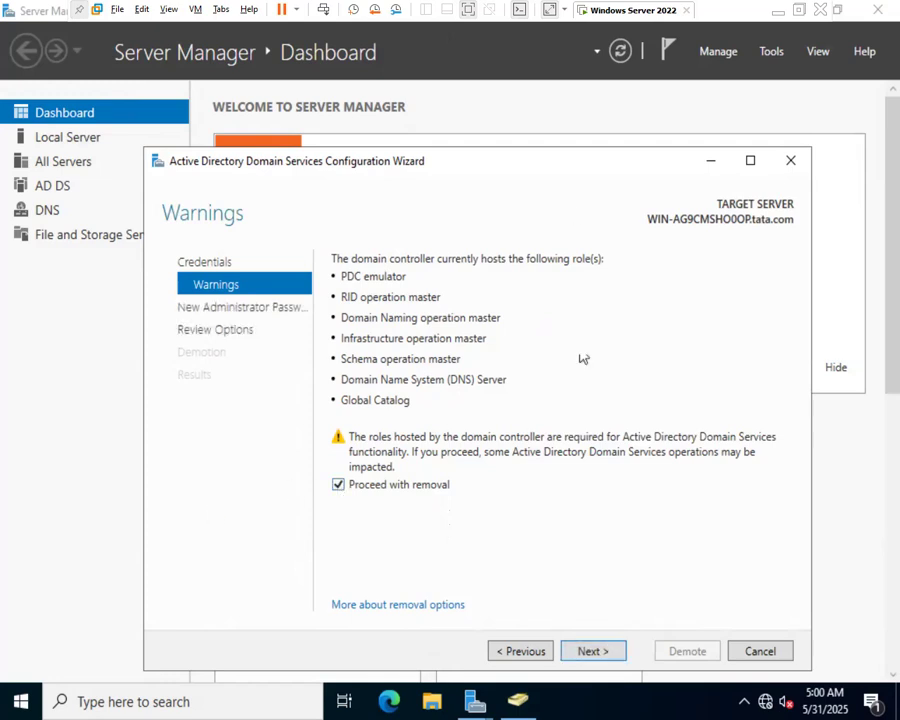
pyautogui.click(592, 651)
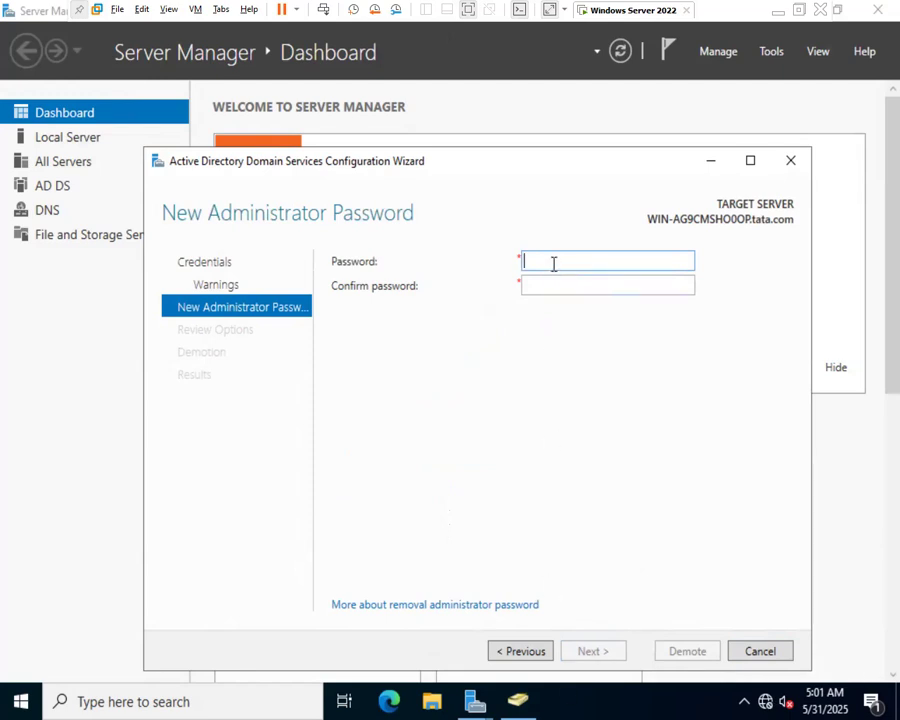
# - Enter and confirm the new administrator password, demote the domain controller, and dismiss the sign-out notice so the server restarts
pyautogui.write('P')
pyautogui.press('Tab')
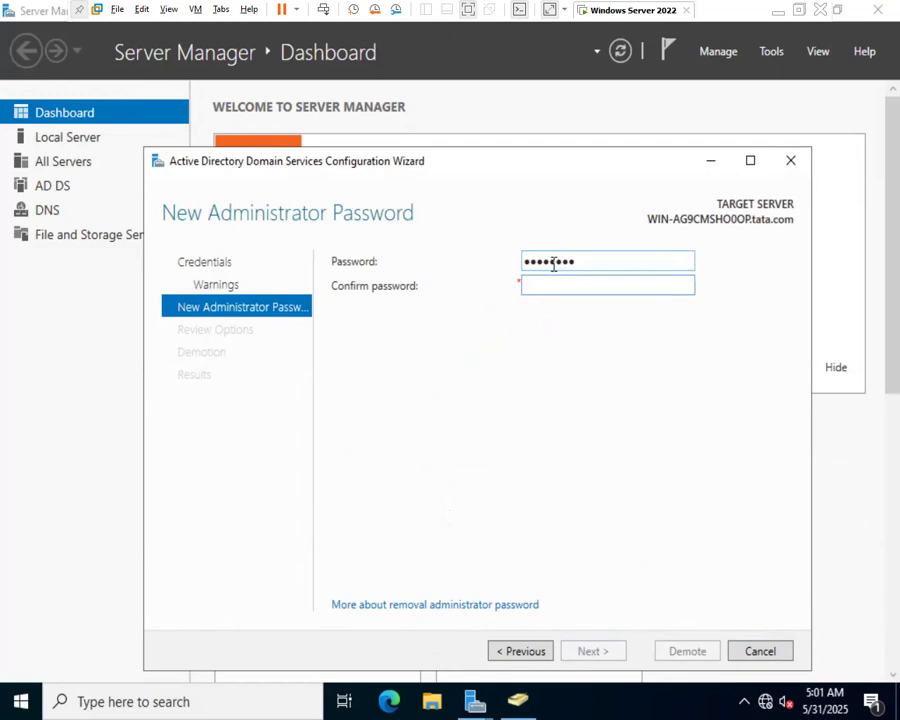
pyautogui.write('••••••••')
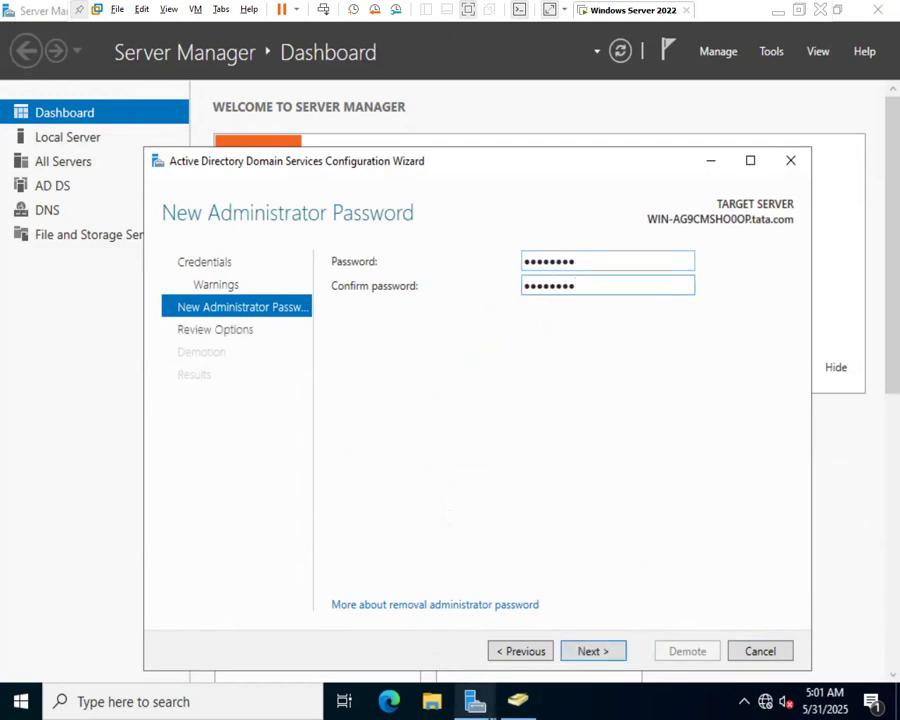
pyautogui.click(607, 654)
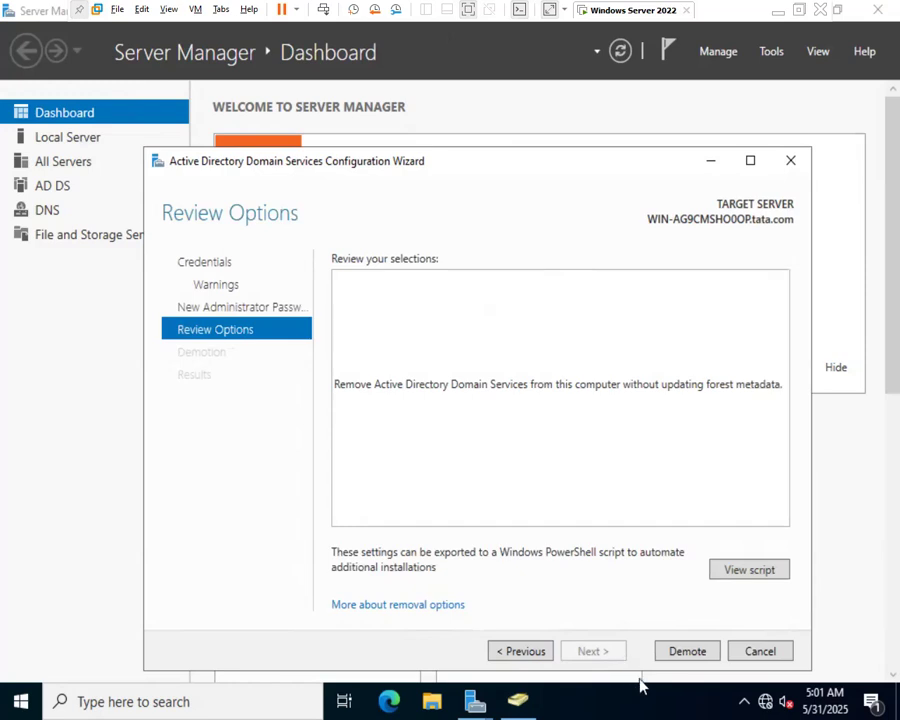
pyautogui.click(690, 653)
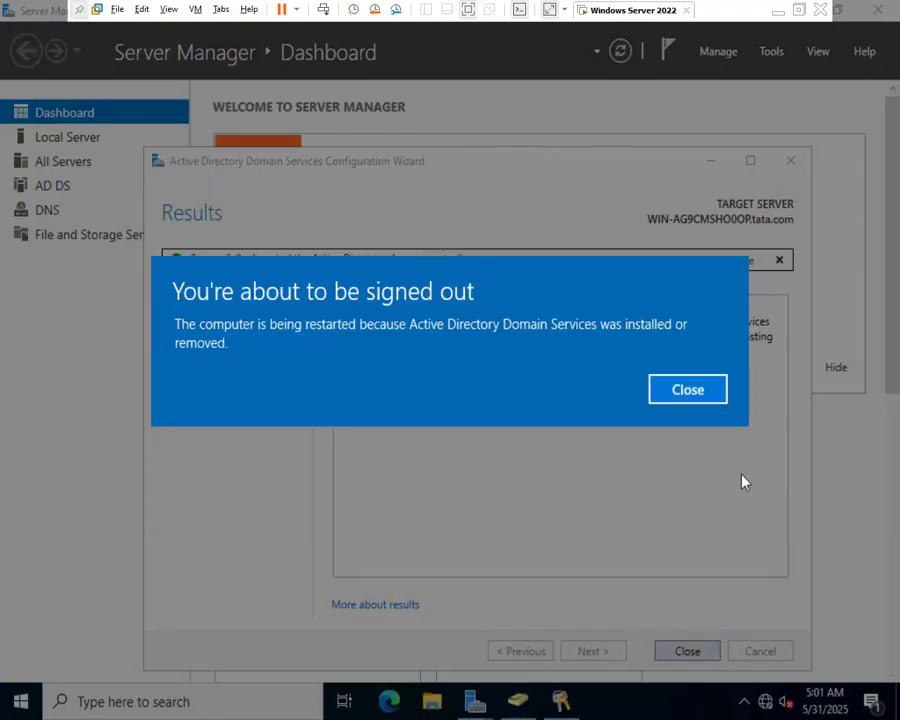
pyautogui.click(687, 390)
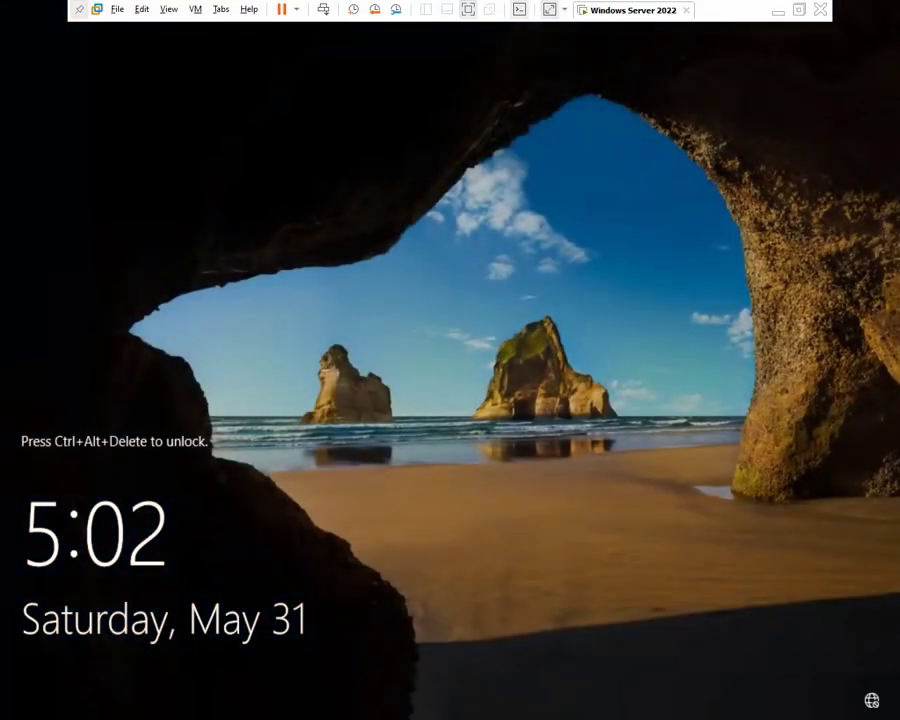
# - Unlock the restarted server, sign in with the Administrator account password, and dismiss the Windows Admin Center message
pyautogui.hotkey('ctrl', 'alt', 'Delete')
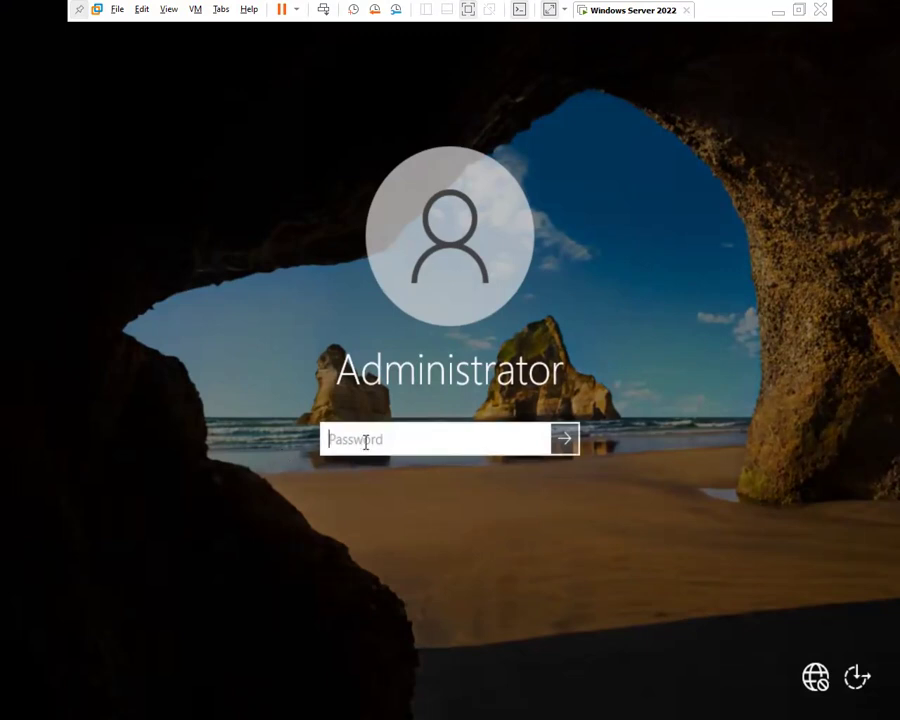
pyautogui.write('••••••••')
pyautogui.press('Return')
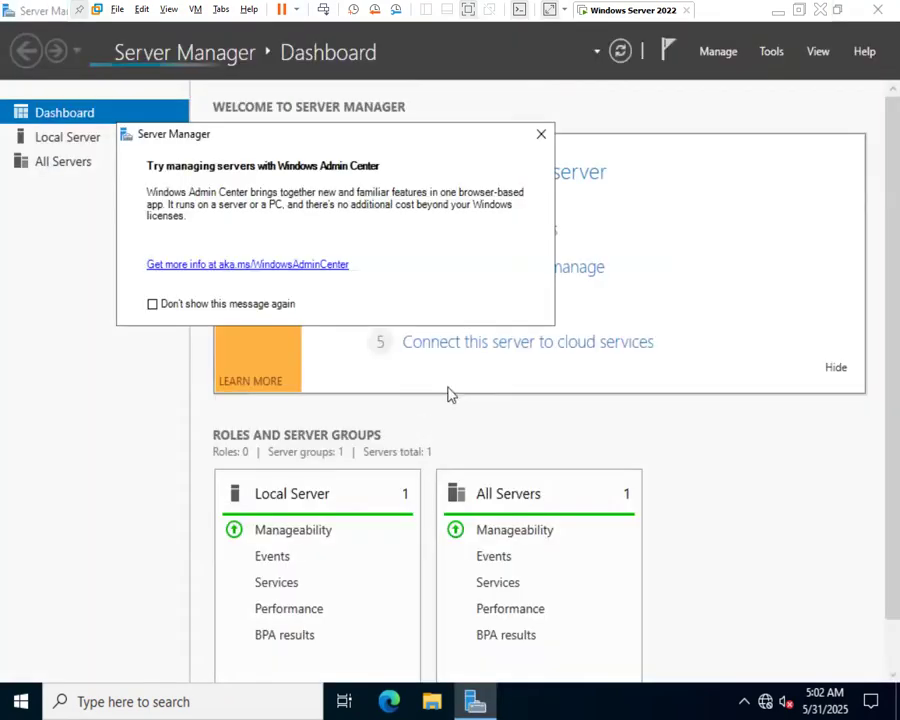
pyautogui.click(541, 134)
# - Open Active Directory Users and Computers to check whether the domain is still available, and close it
pyautogui.click(770, 52)
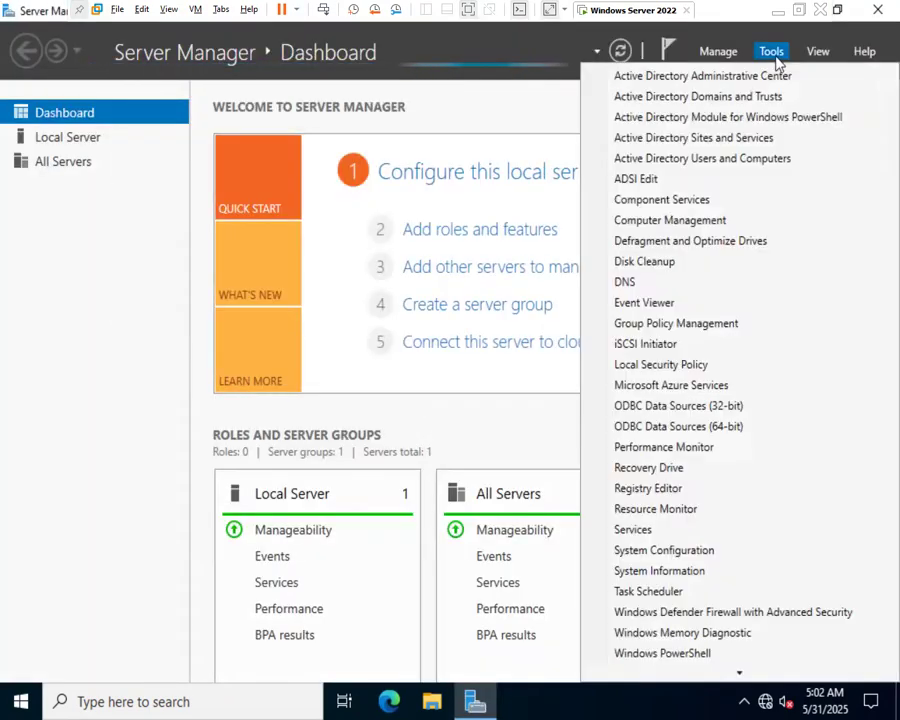
pyautogui.click(691, 162)
pyautogui.click(415, 398)
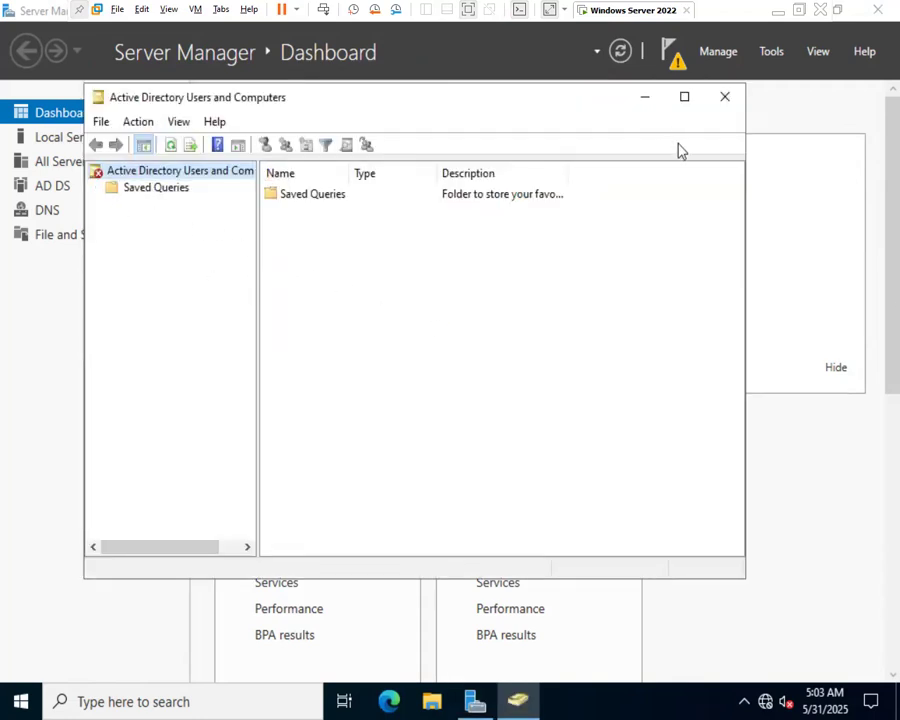
pyautogui.click(718, 96)
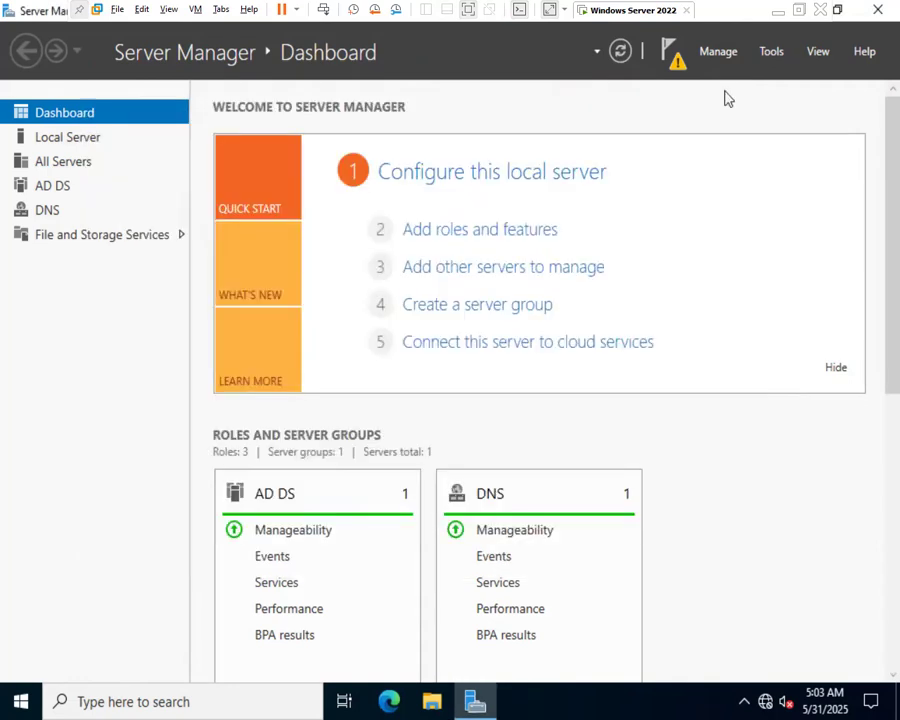
pyautogui.click(674, 66)
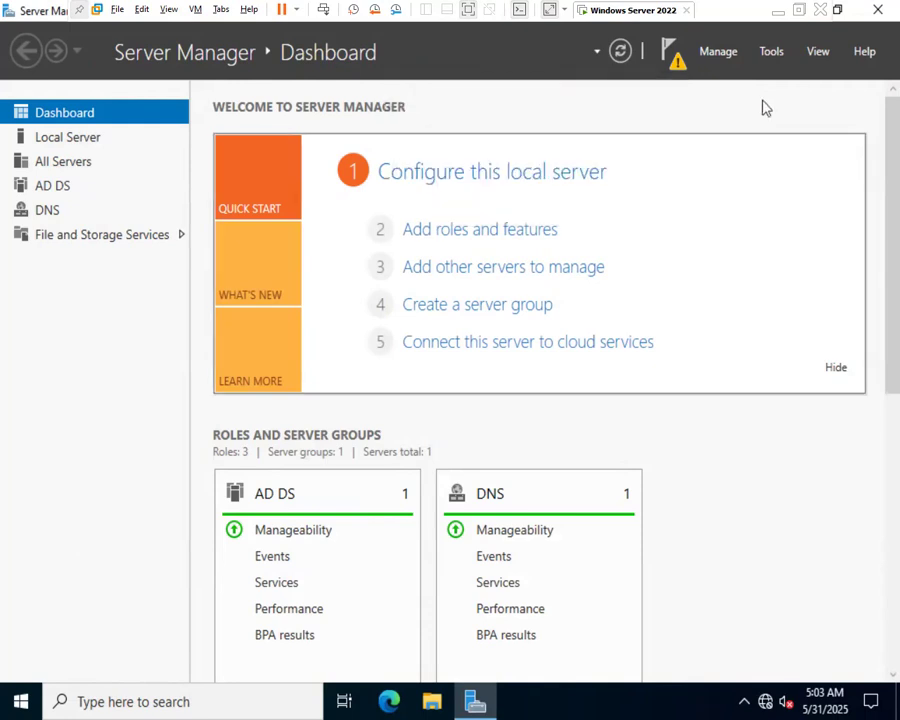
# - Start removing roles again and deselect Active Directory Domain Services and DNS Server along with their management tools
pyautogui.click(717, 54)
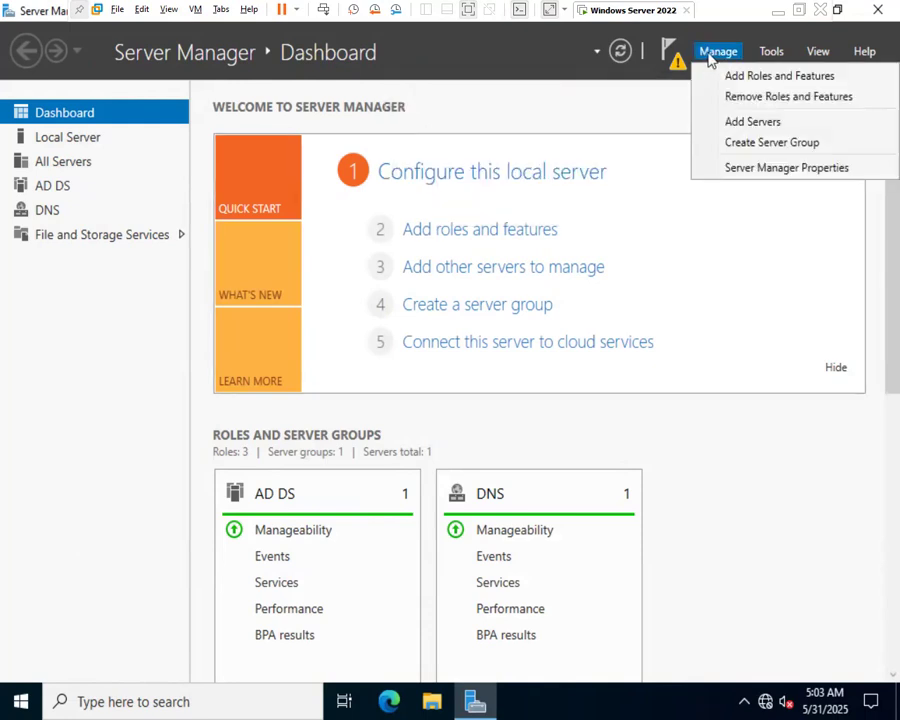
pyautogui.click(769, 100)
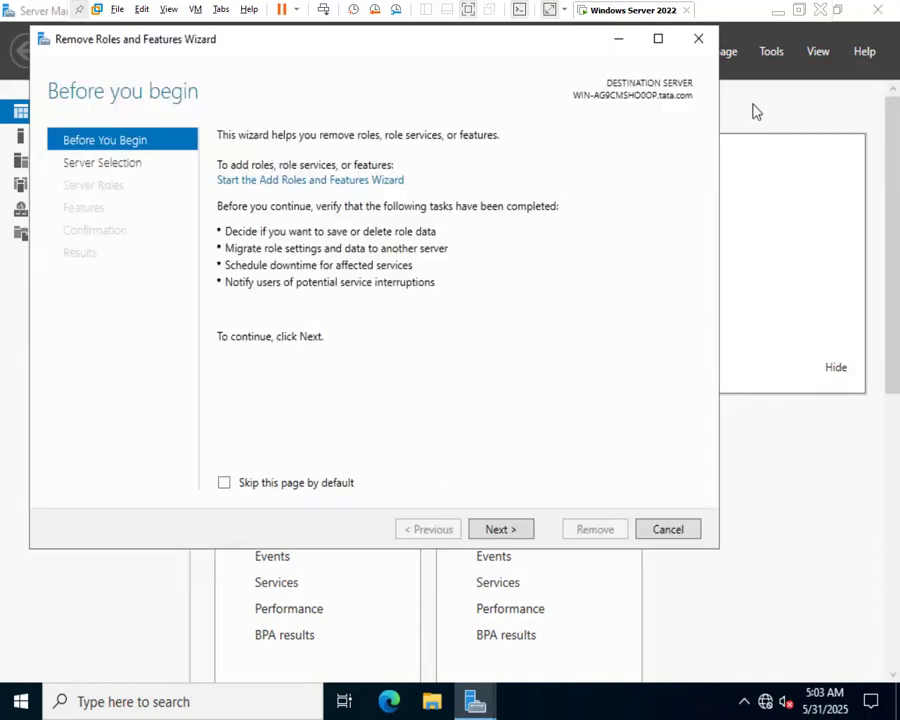
pyautogui.click(517, 530)
pyautogui.click(517, 530)
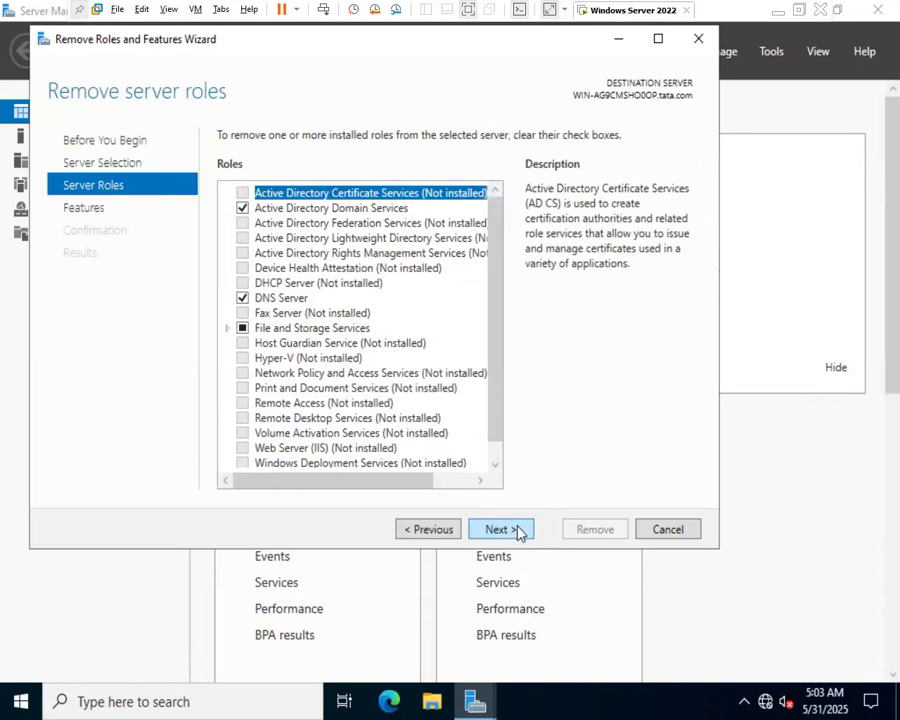
pyautogui.click(242, 208)
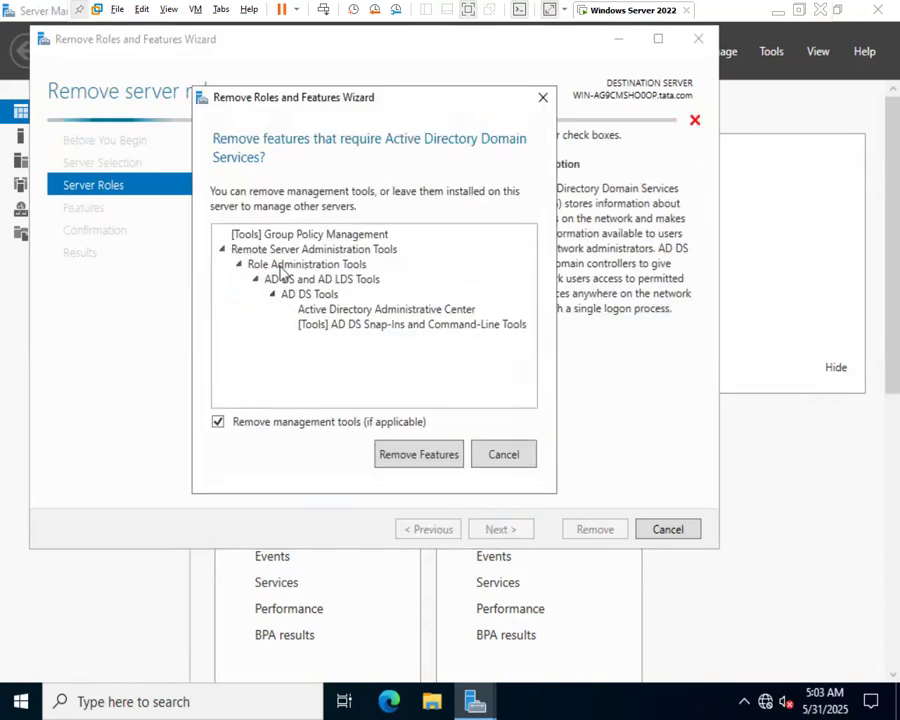
pyautogui.click(394, 457)
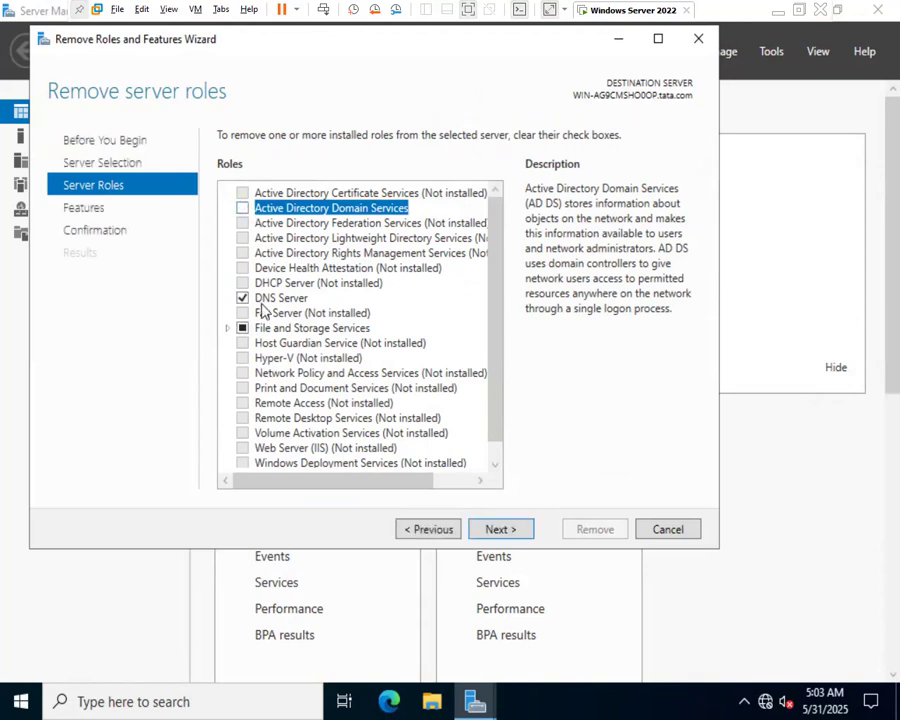
pyautogui.click(242, 298)
pyautogui.click(418, 442)
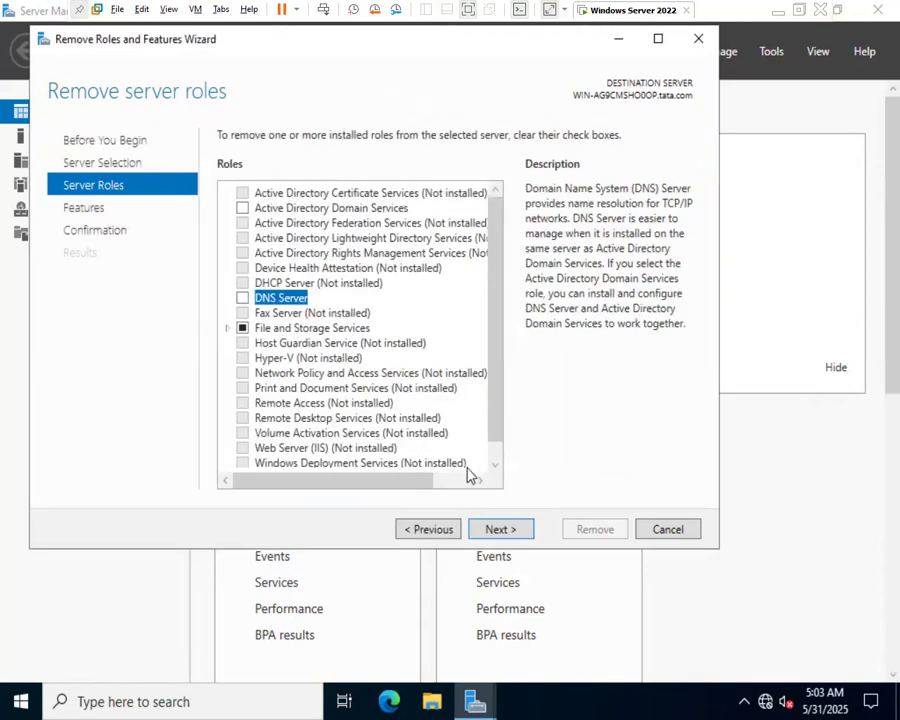
# - Leave the feature selection as is, allow automatic restart of the destination server, and remove the selected roles
pyautogui.click(514, 540)
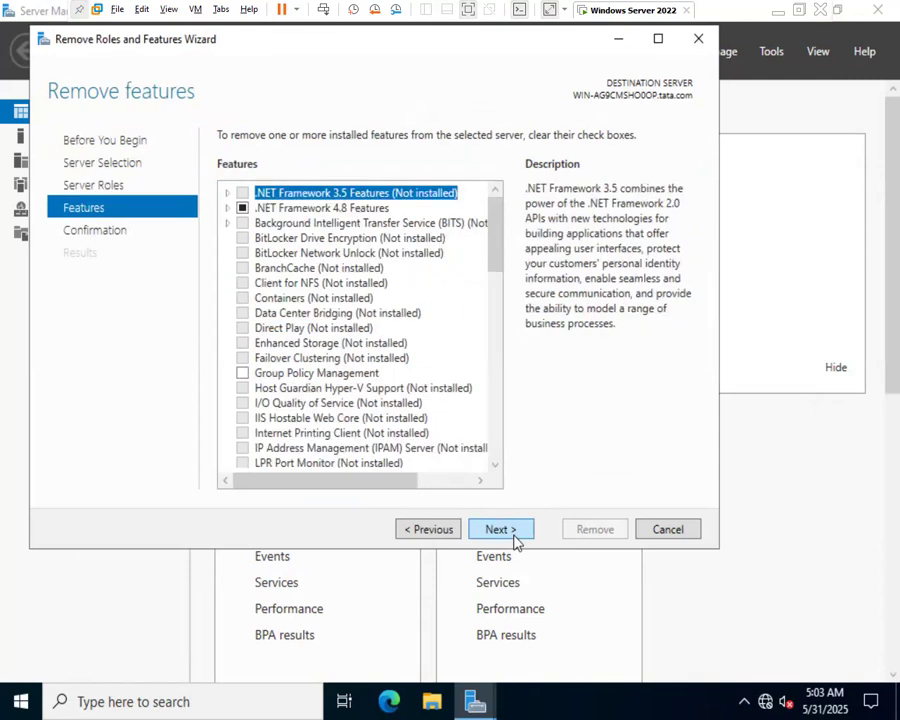
pyautogui.click(514, 540)
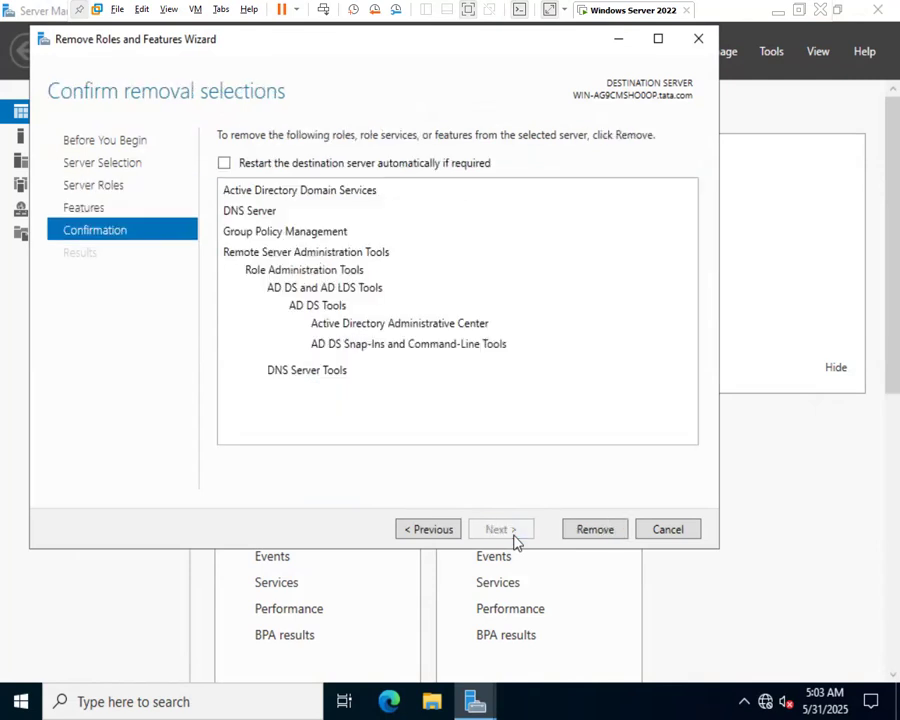
pyautogui.click(253, 166)
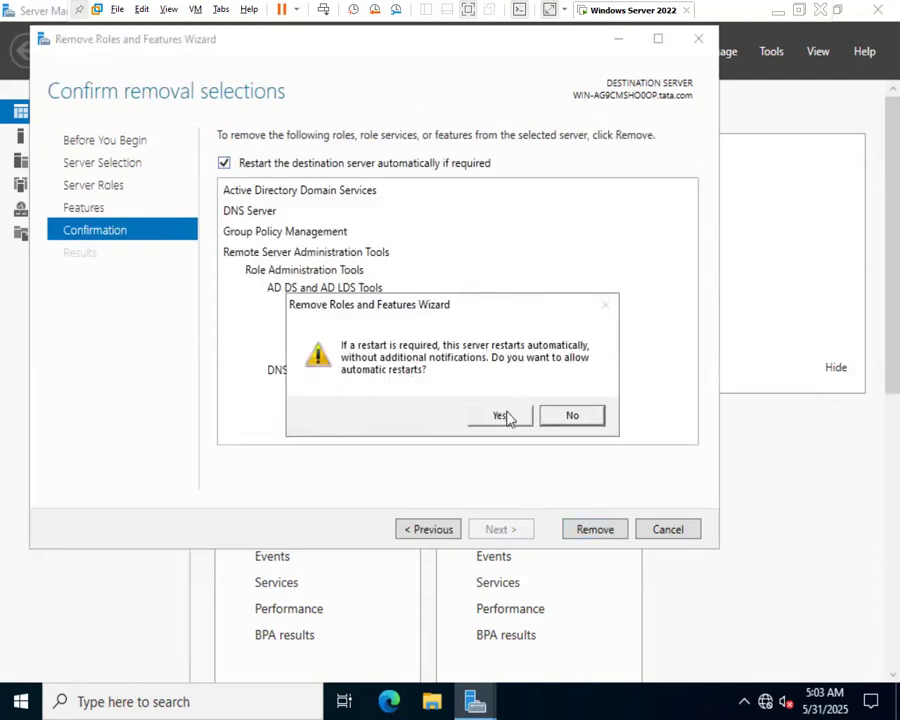
pyautogui.click(508, 418)
pyautogui.click(600, 531)
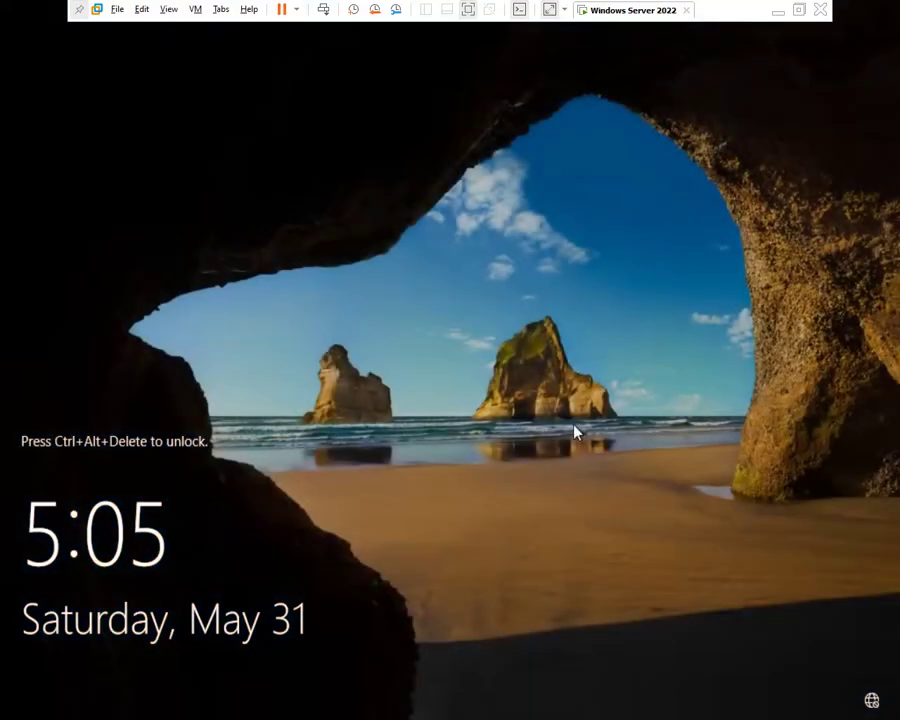
# - Unlock the server after its role-removal restart and sign in with the Administrator account password
pyautogui.press('ctrl+alt+Insert')
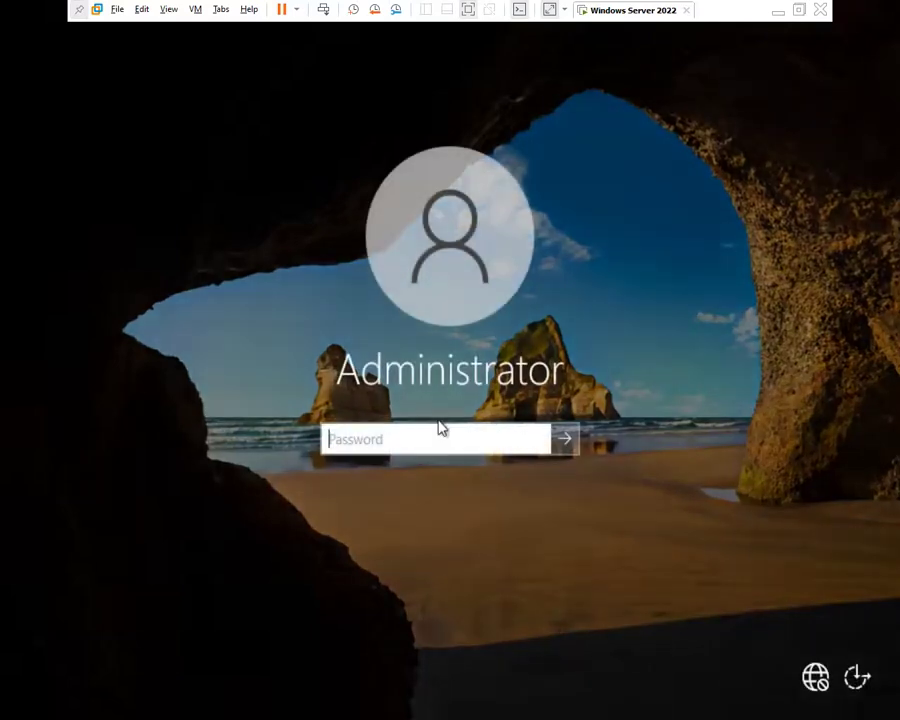
pyautogui.write('P')
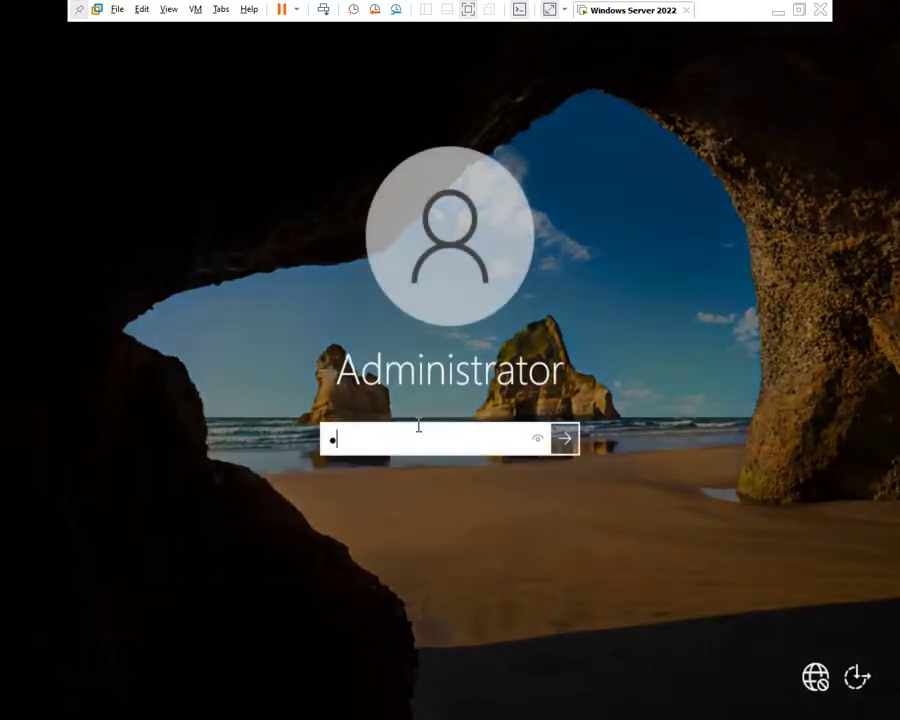
pyautogui.write('assword')
pyautogui.press('Return')
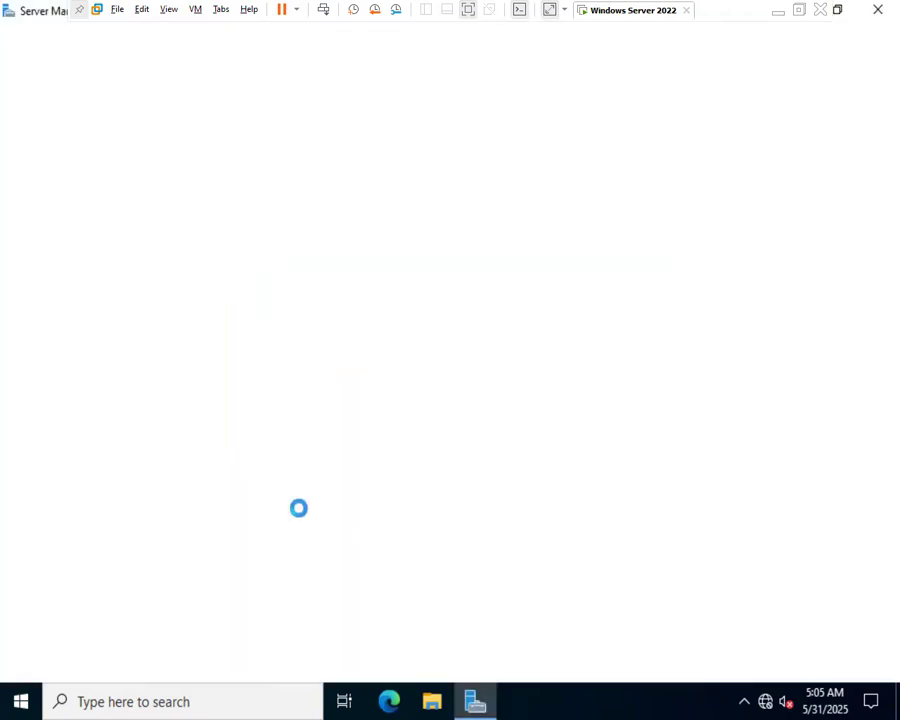
pyautogui.click(562, 159)
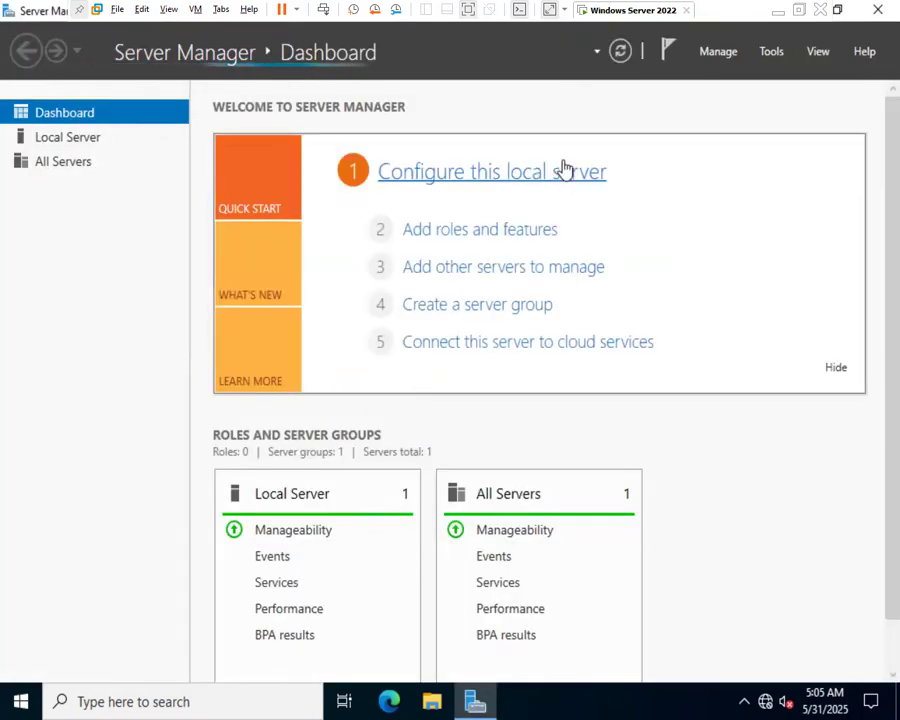
# - Check the list of server administration tools for remaining Active Directory and DNS consoles
pyautogui.click(773, 51)
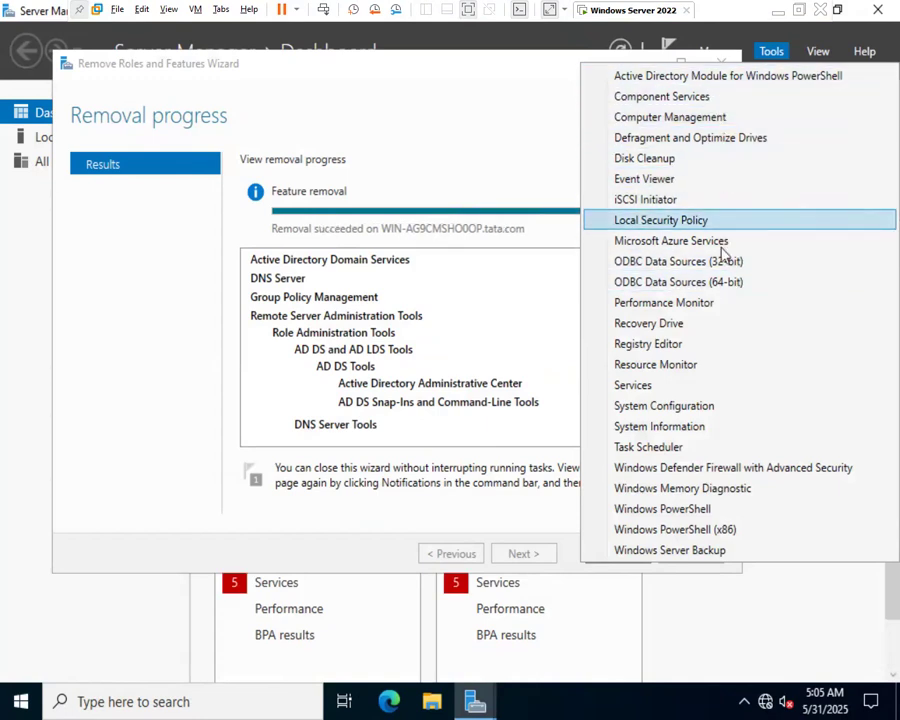
pyautogui.click(503, 160)
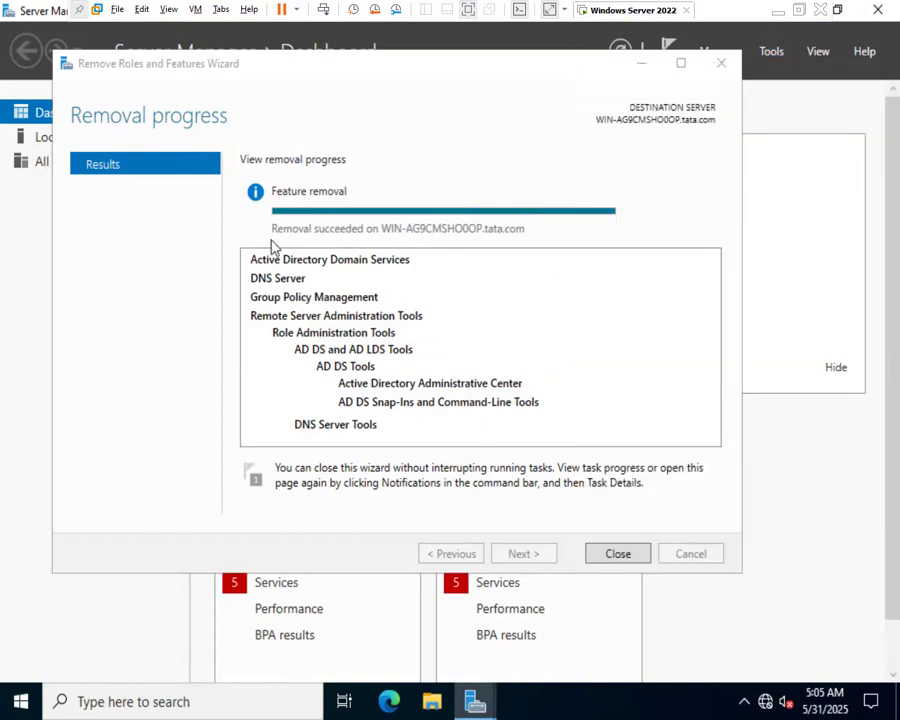
# - Close the Remove Roles and Features Wizard and minimize the virtual machine window
pyautogui.click(628, 559)
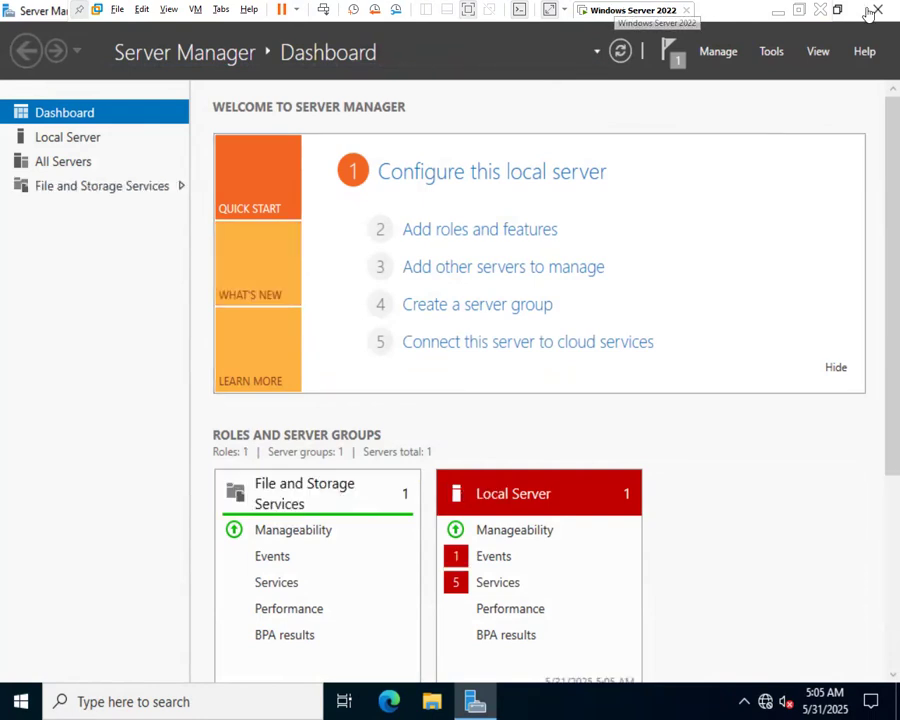
pyautogui.click(777, 11)
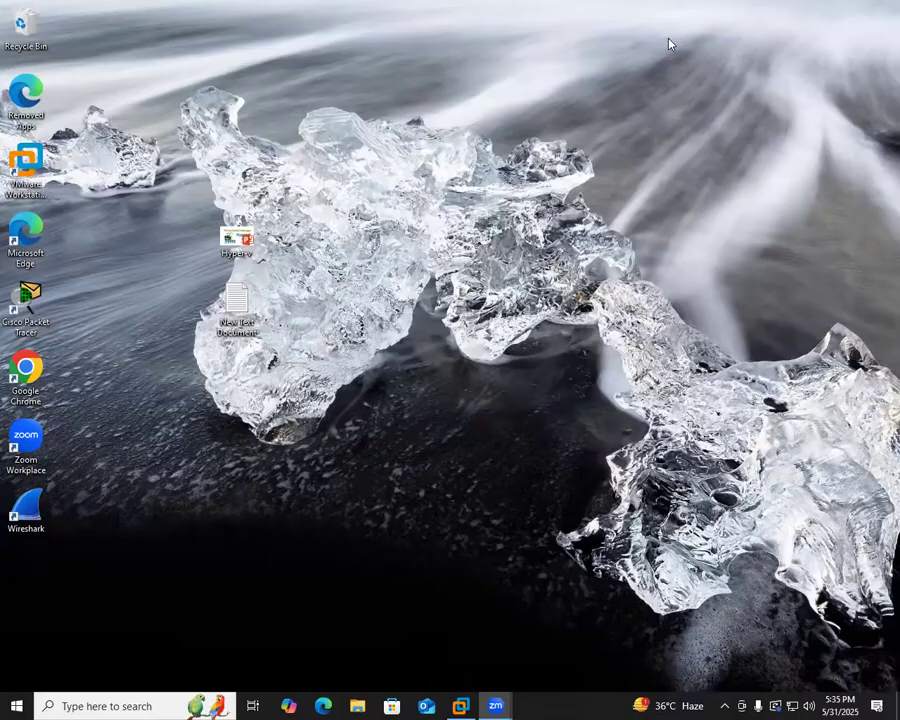